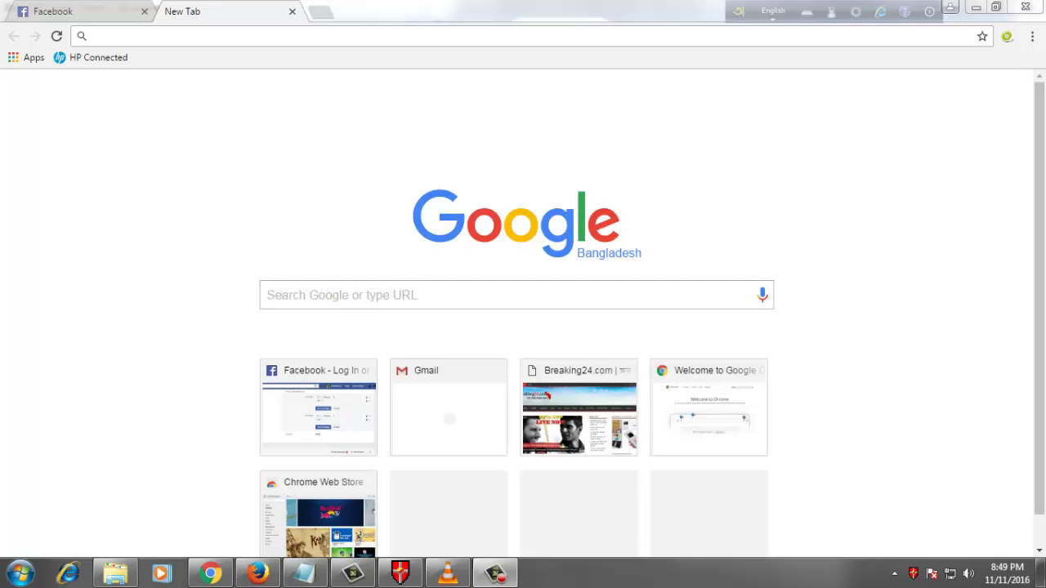
Step: Open the Internet Protocol Version 4 (TCP/IPv4) properties of the Local Area Connection from the Network and Sharing Center
{"action": "left_click", "coordinate": [267, 295]}
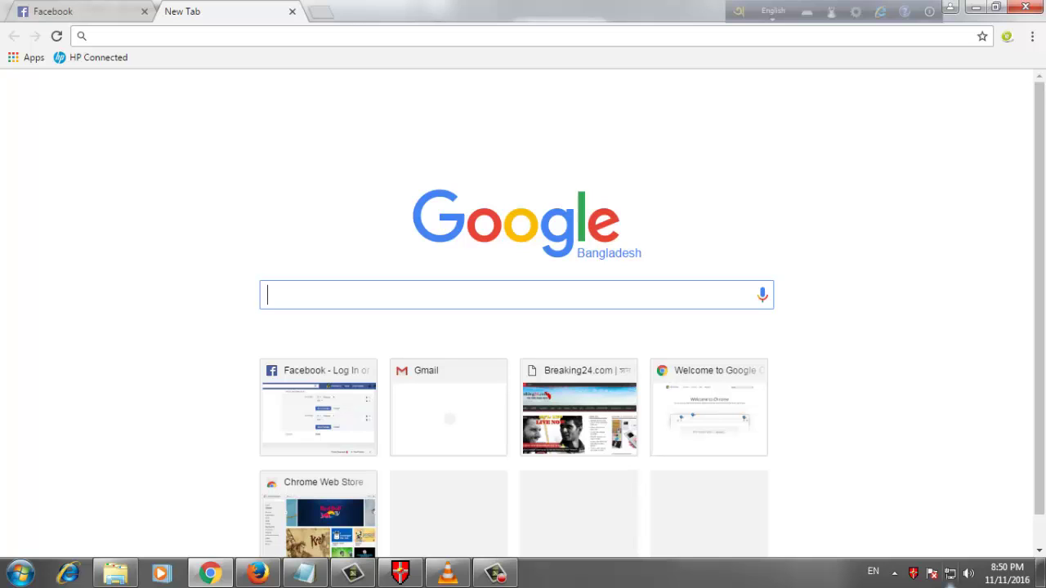
{"action": "left_click", "coordinate": [949, 582]}
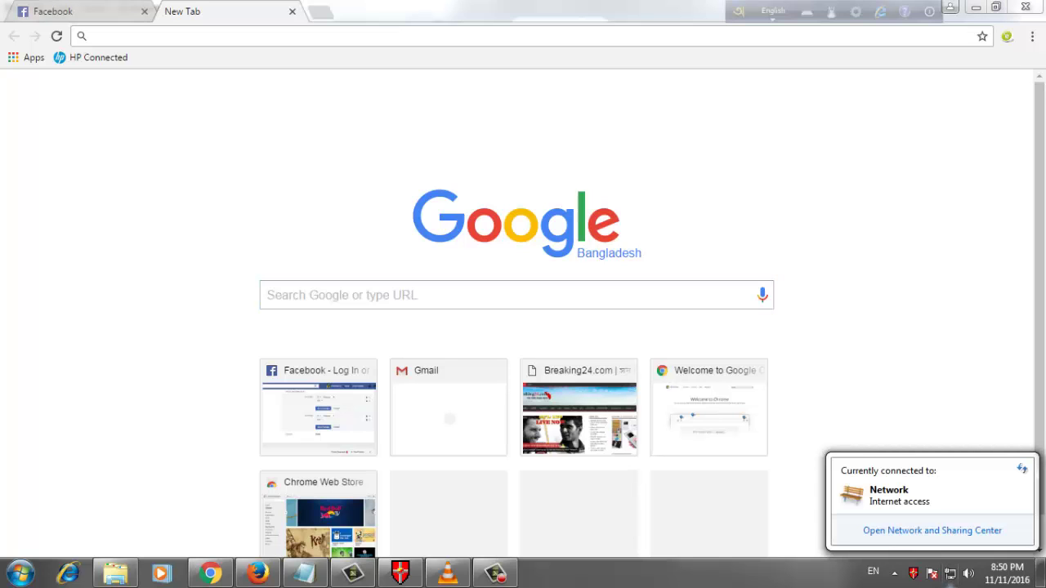
{"action": "left_click", "coordinate": [932, 530]}
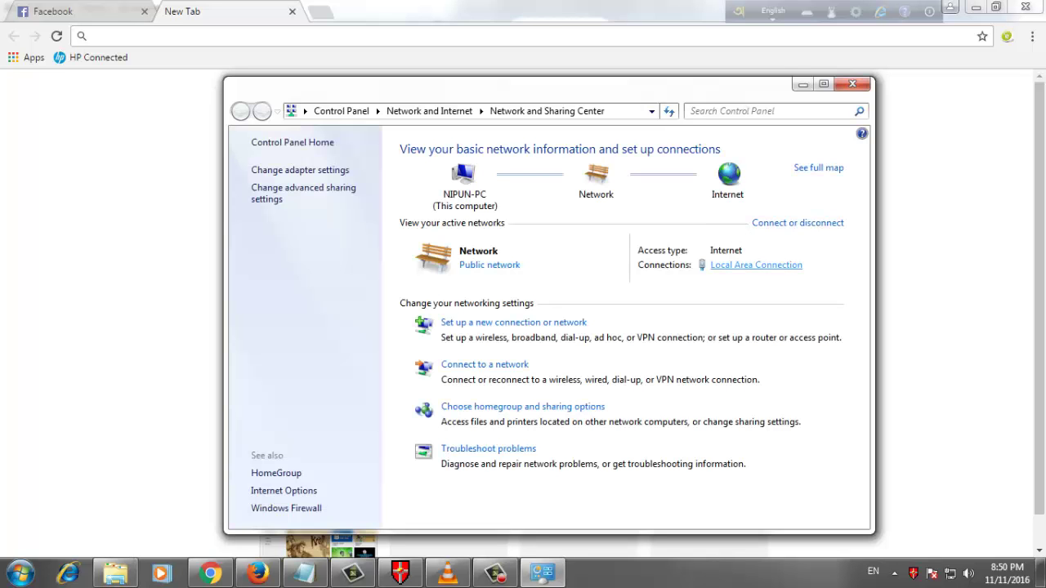
{"action": "left_click", "coordinate": [755, 265]}
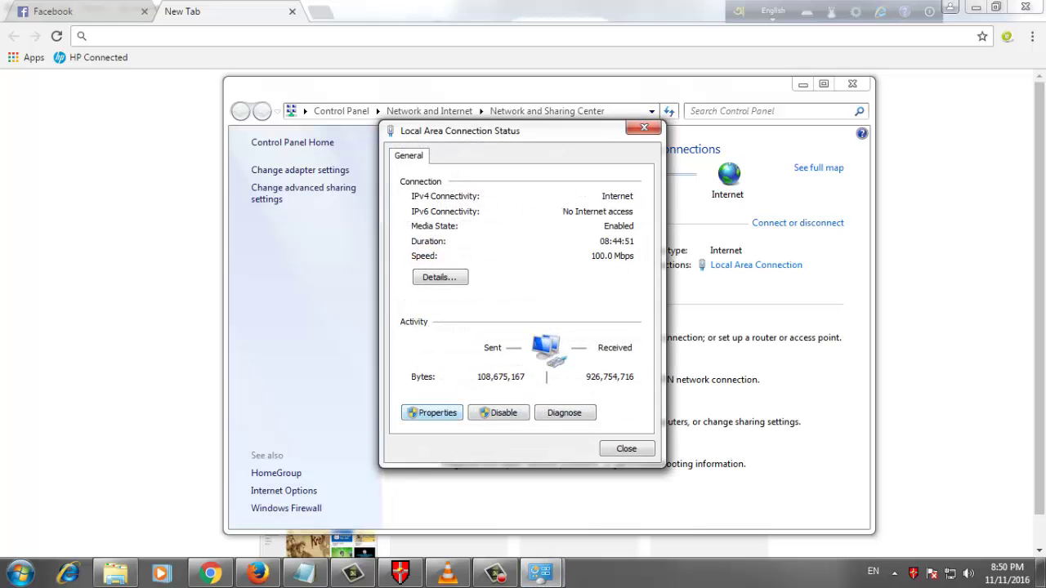
{"action": "left_click", "coordinate": [432, 413]}
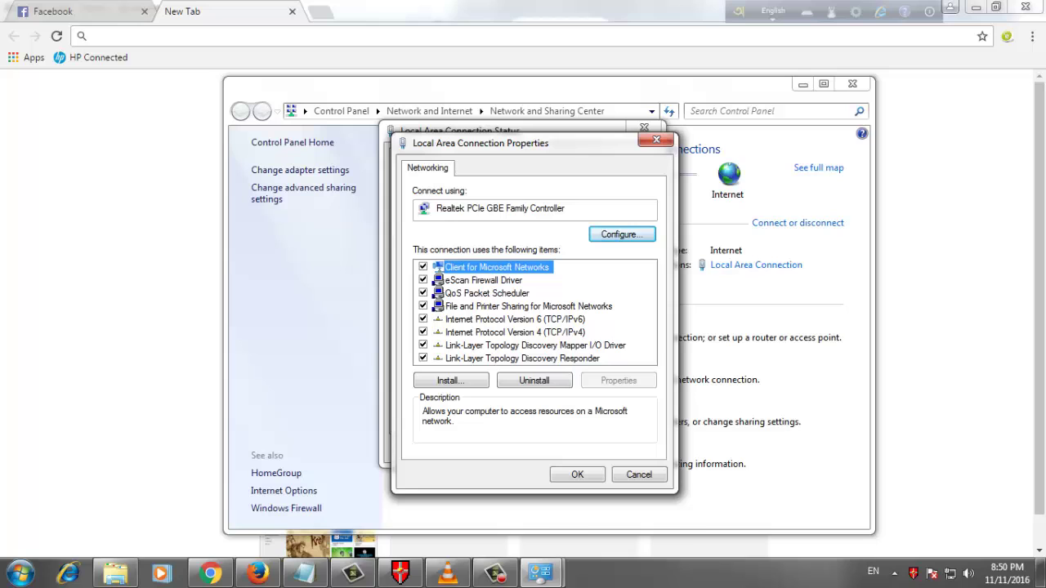
{"action": "left_click", "coordinate": [515, 331]}
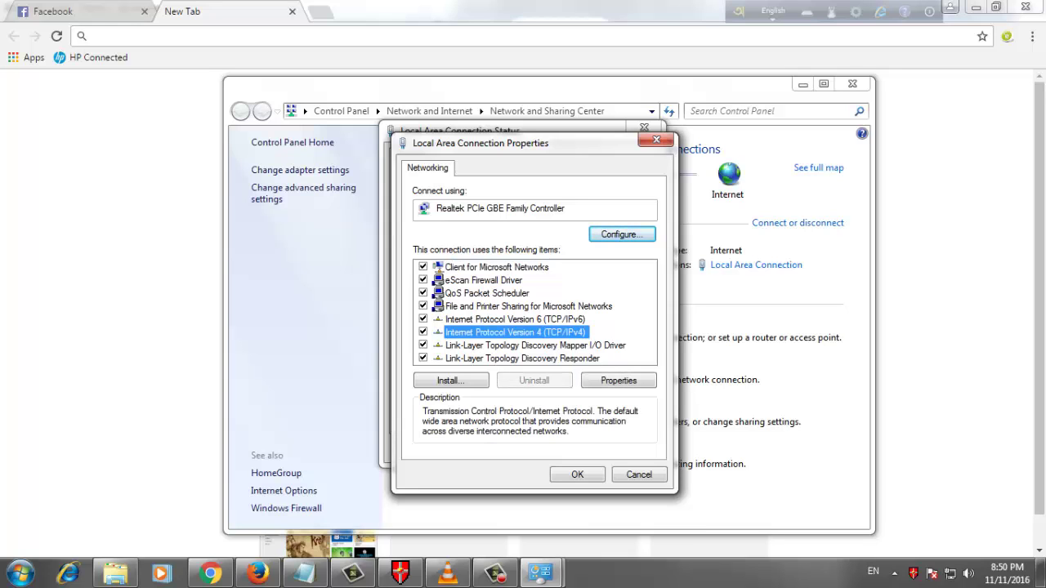
{"action": "left_click", "coordinate": [619, 380]}
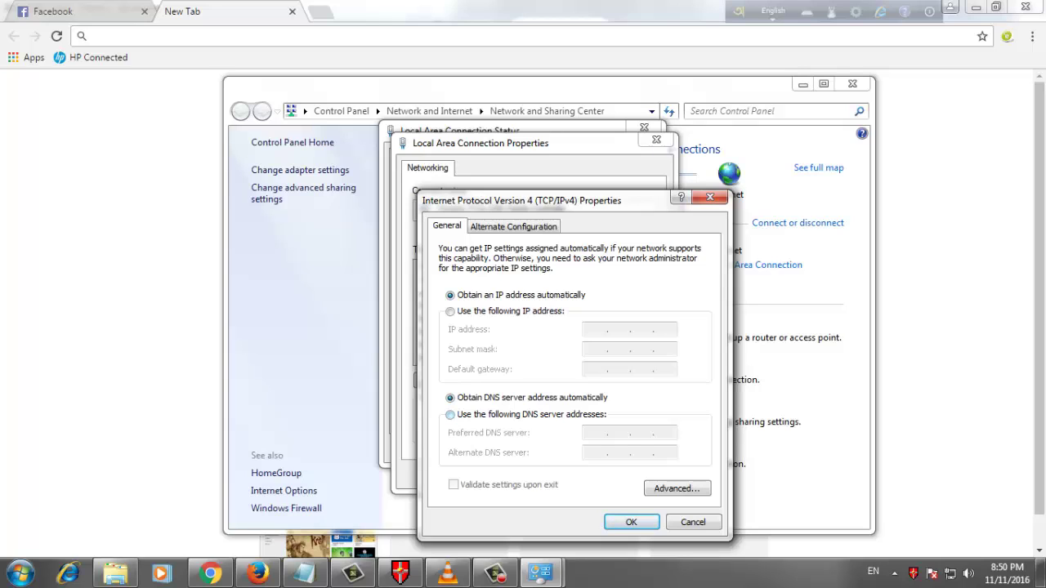
Step: Switch IPv4 to manual DNS server addresses and set the preferred DNS server to 208.67.222.222, as listed in the Notepad notes
{"action": "left_click", "coordinate": [450, 415]}
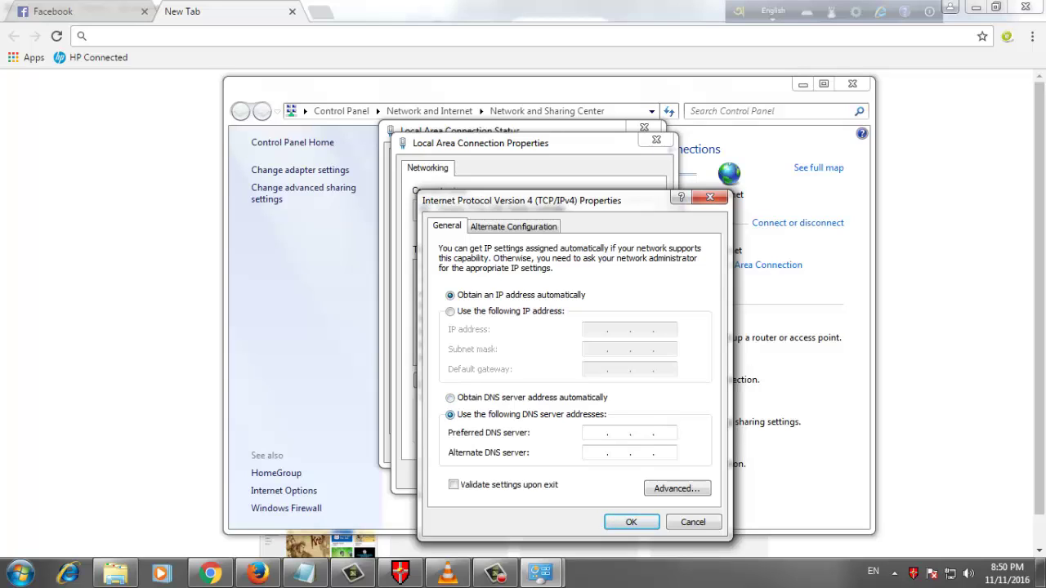
{"action": "left_click", "coordinate": [304, 574]}
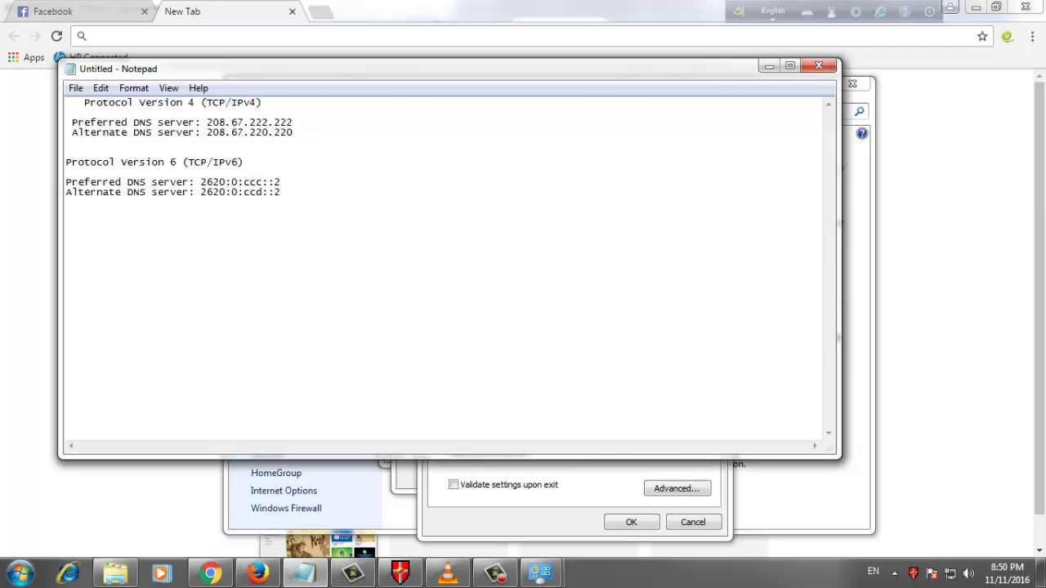
{"action": "key", "text": "alt+Tab"}
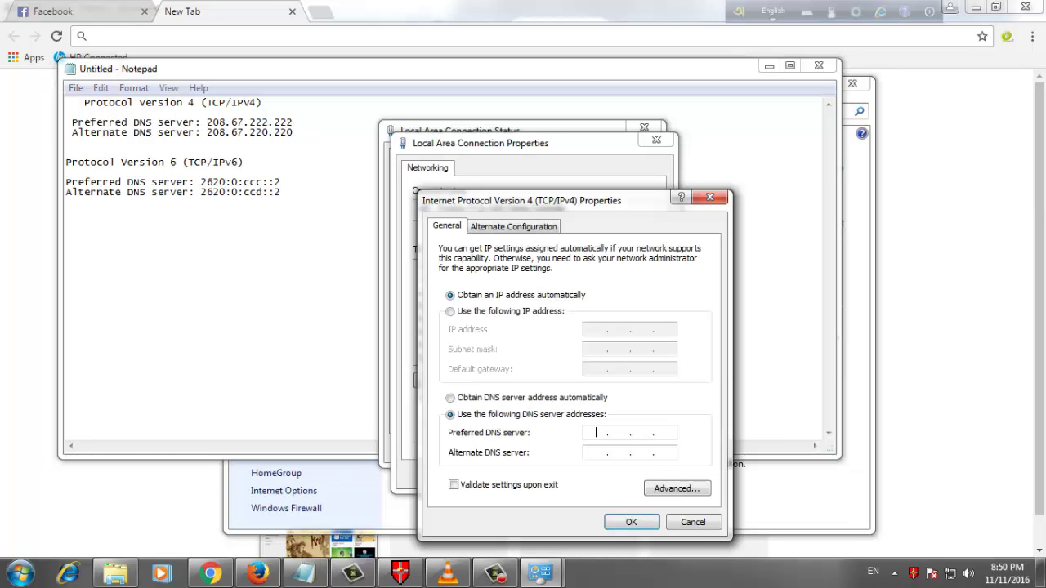
{"action": "type", "text": "208 . 67 . 222 . 222"}
Step: Set the IPv4 alternate DNS server to 208.67.220.220 from the Notepad notes and enable validating settings upon exit
{"action": "left_click", "coordinate": [304, 572]}
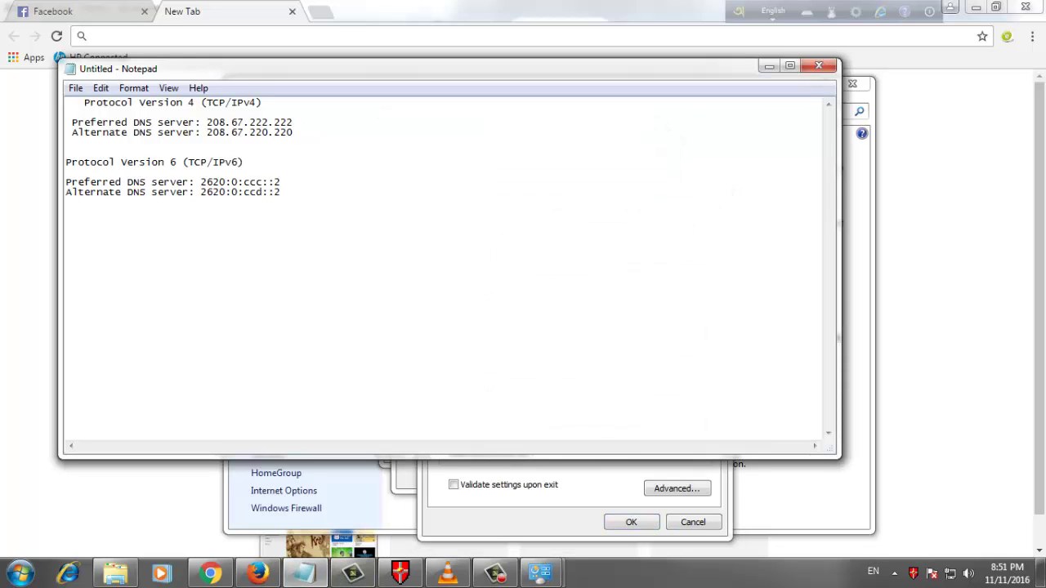
{"action": "key", "text": "alt+Tab"}
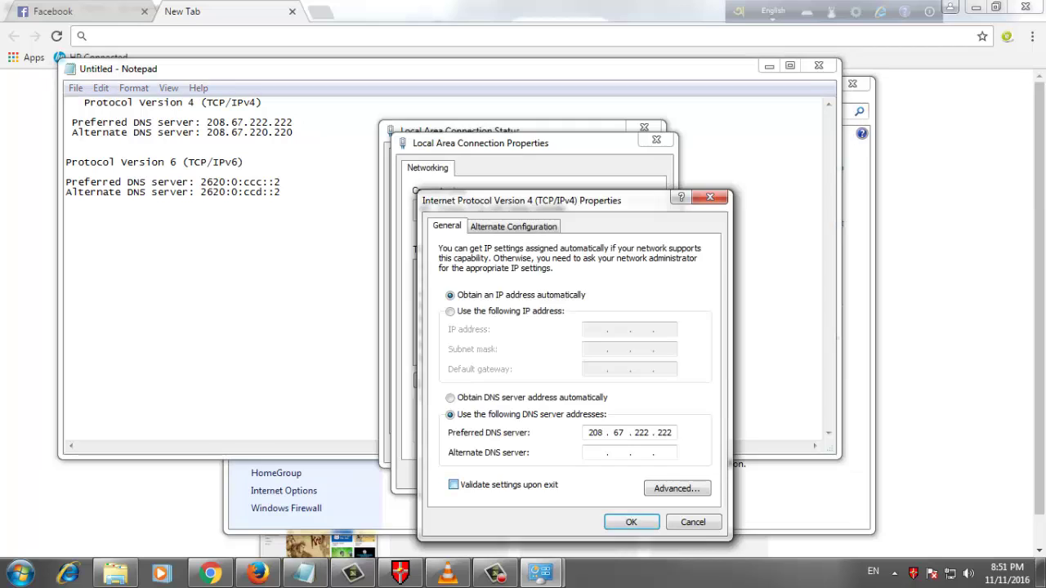
{"action": "left_click", "coordinate": [453, 484]}
{"action": "type", "text": "208 "}
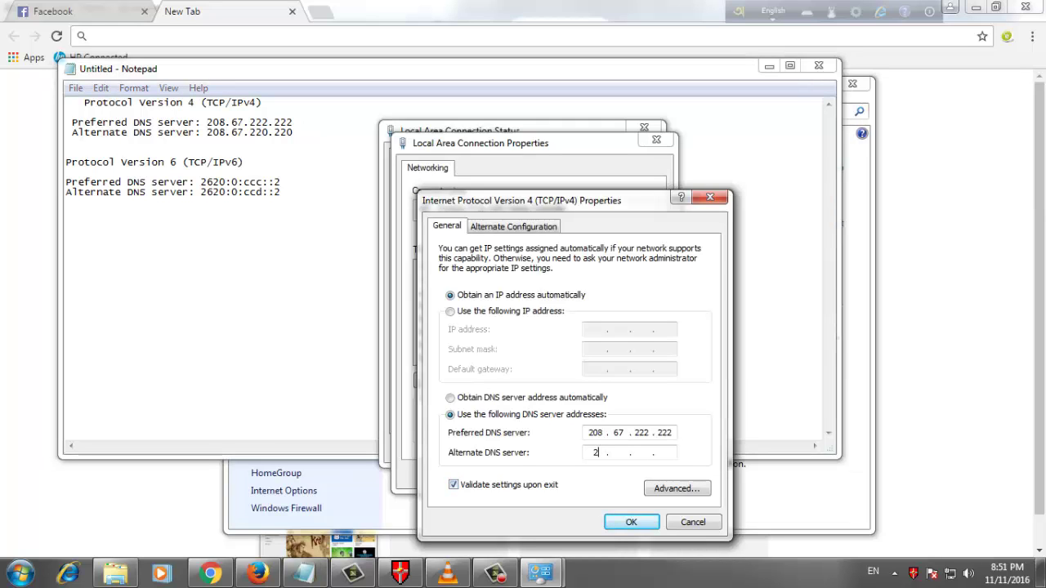
{"action": "type", "text": ".  . 67 . 220"}
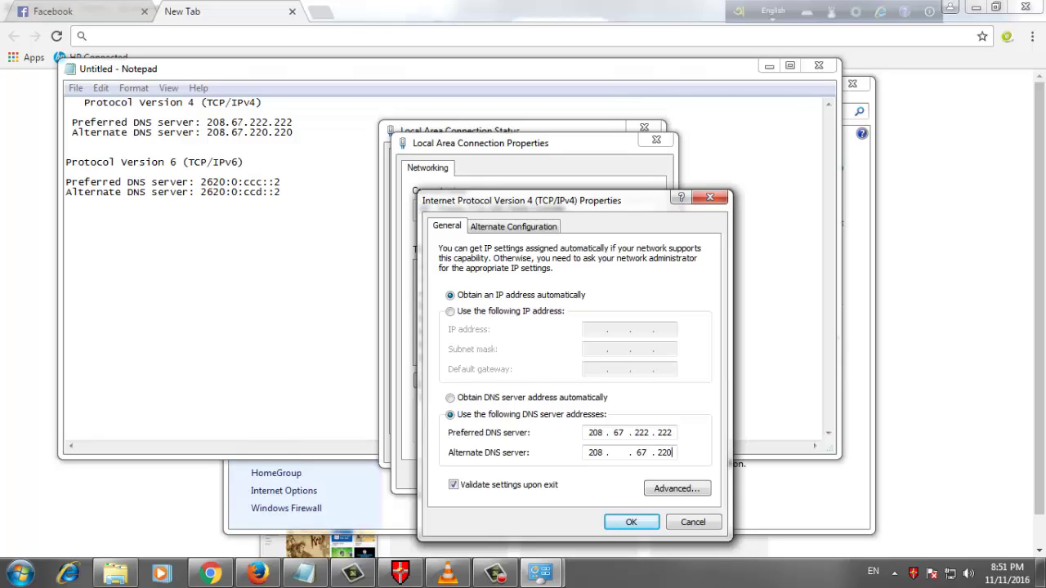
{"action": "key", "text": "BackSpace"}
{"action": "key", "text": "BackSpace"}
{"action": "key", "text": "BackSpace"}
{"action": "key", "text": "BackSpace"}
{"action": "key", "text": "BackSpace"}
{"action": "key", "text": "BackSpace"}
{"action": "key", "text": "BackSpace"}
{"action": "type", "text": "67 . 220 . 220"}
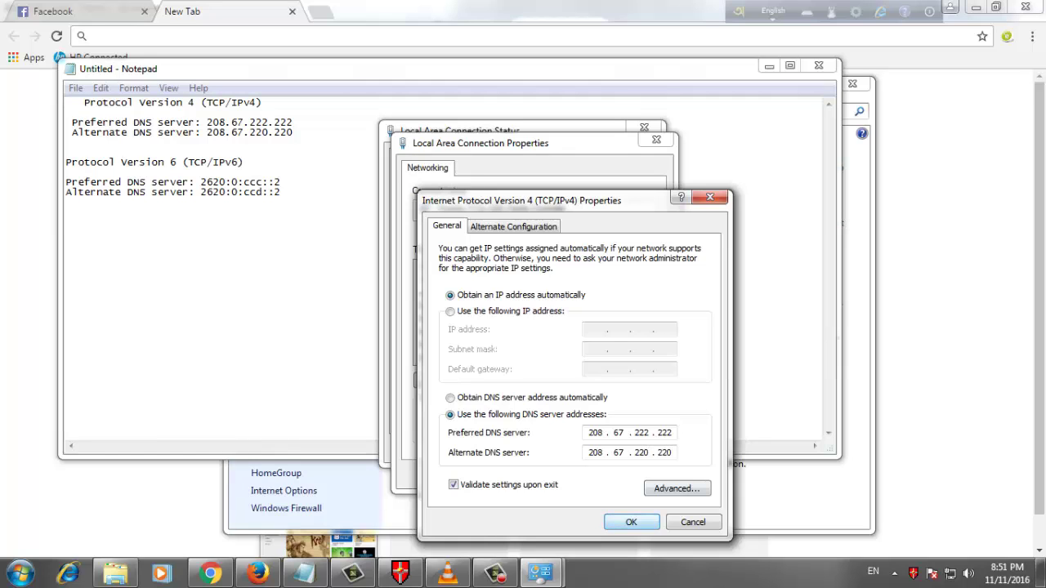
Step: Accept the IPv4 and Local Area Connection properties and run the network diagnosis on the connection
{"action": "key", "text": "Return"}
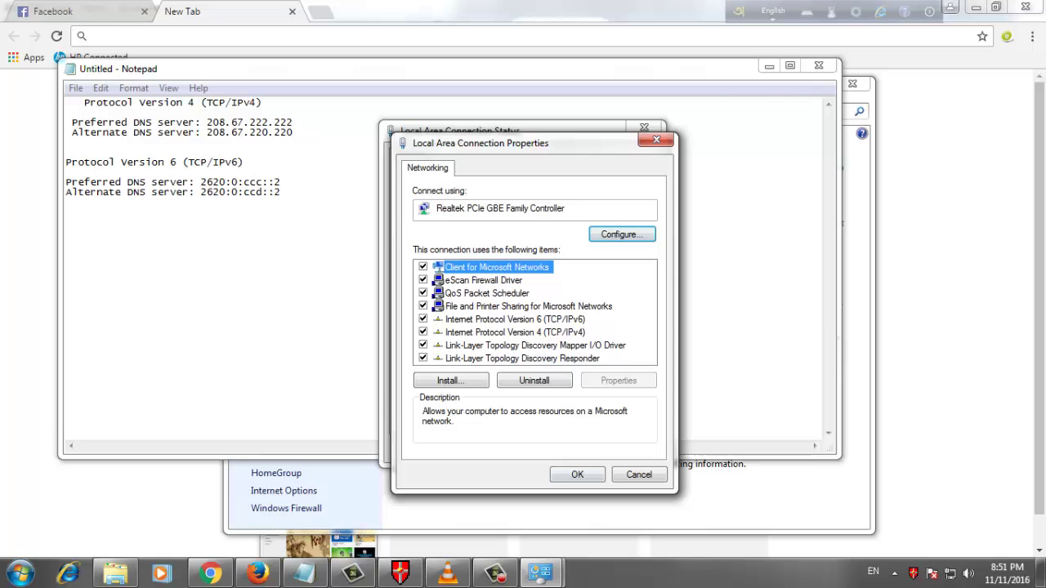
{"action": "key", "text": "Return"}
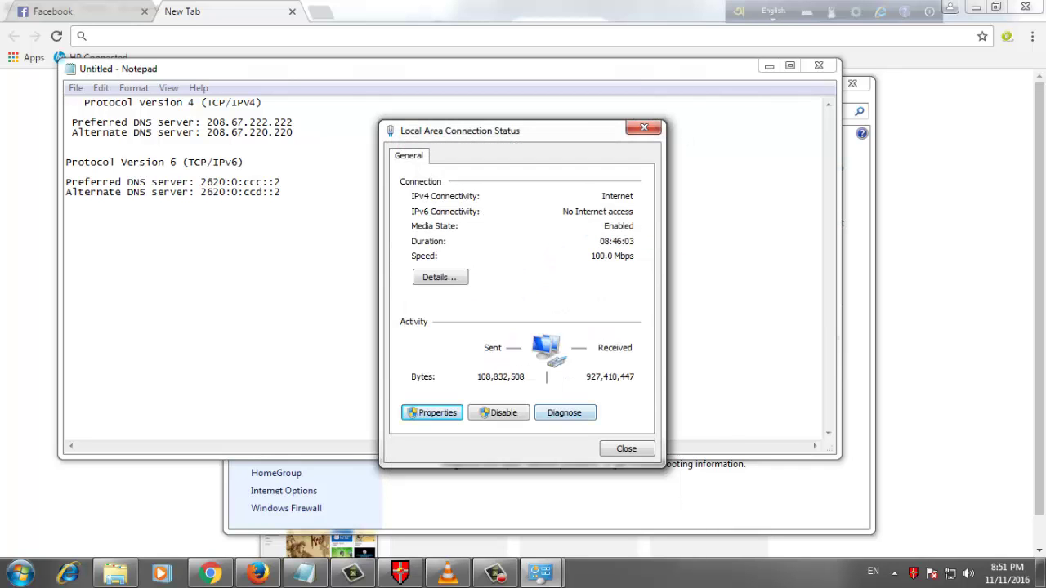
{"action": "key", "text": "alt+g"}
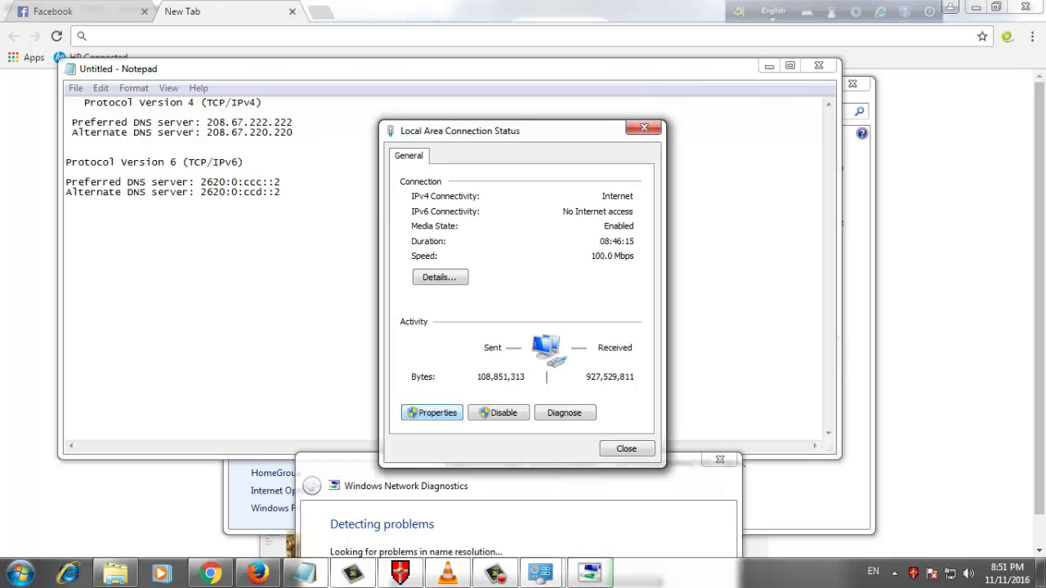
Step: Open the Local Area Connection's Internet Protocol Version 6 (TCP/IPv6) properties and switch to manual DNS server addresses
{"action": "key", "text": "Return"}
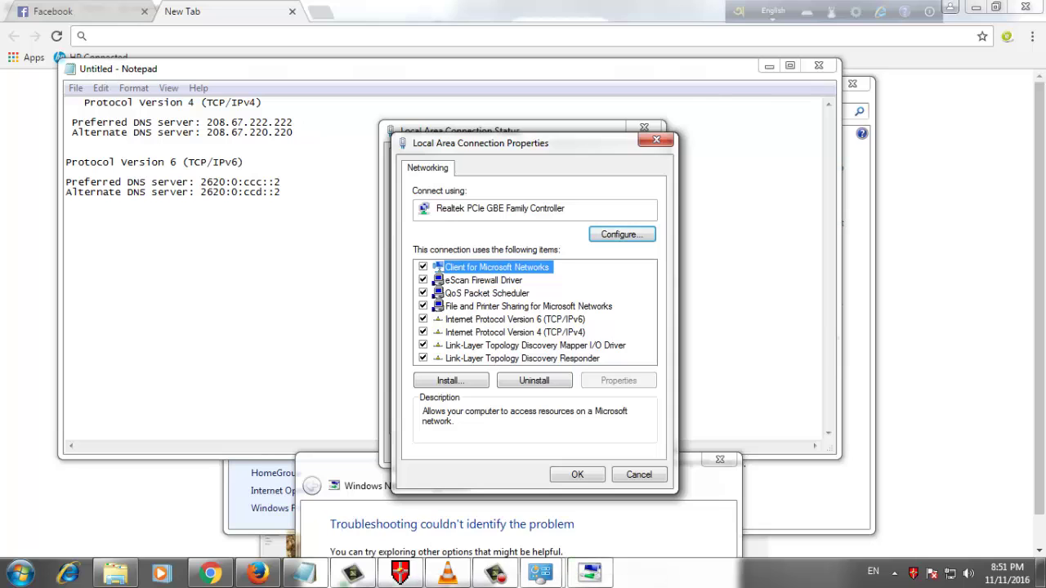
{"action": "left_click", "coordinate": [515, 319]}
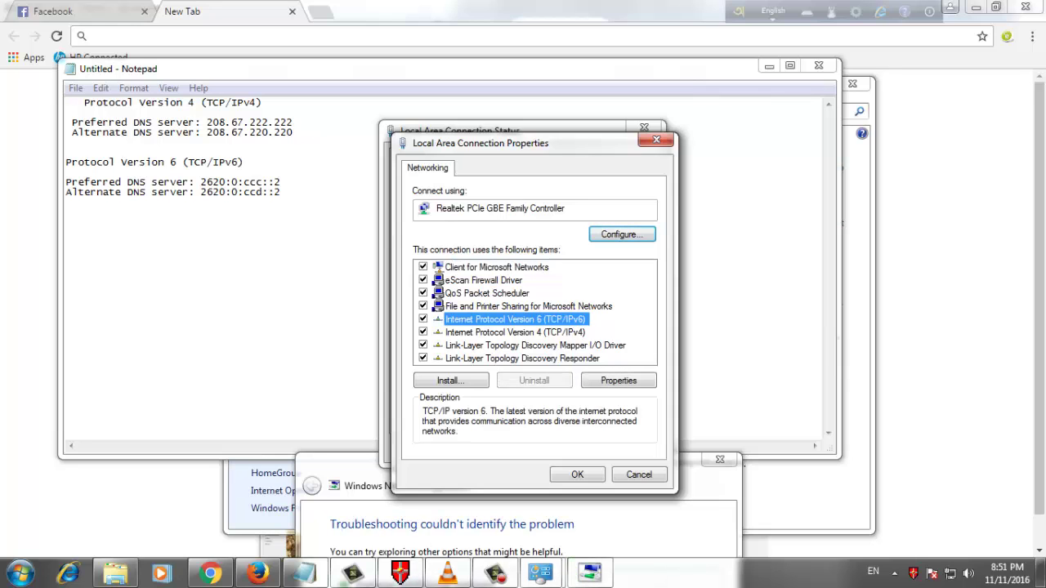
{"action": "key", "text": "Return"}
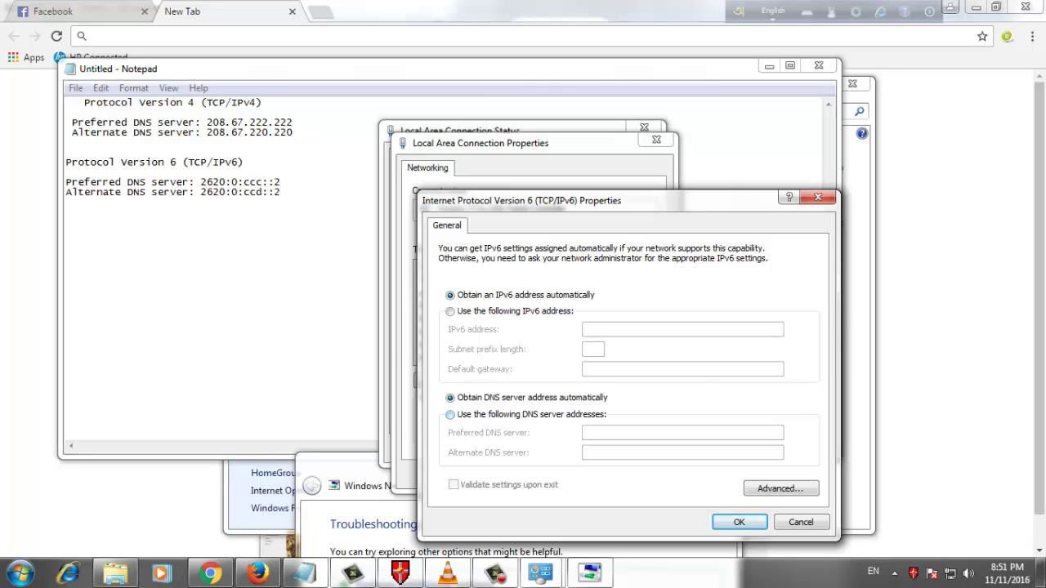
{"action": "left_click", "coordinate": [450, 414]}
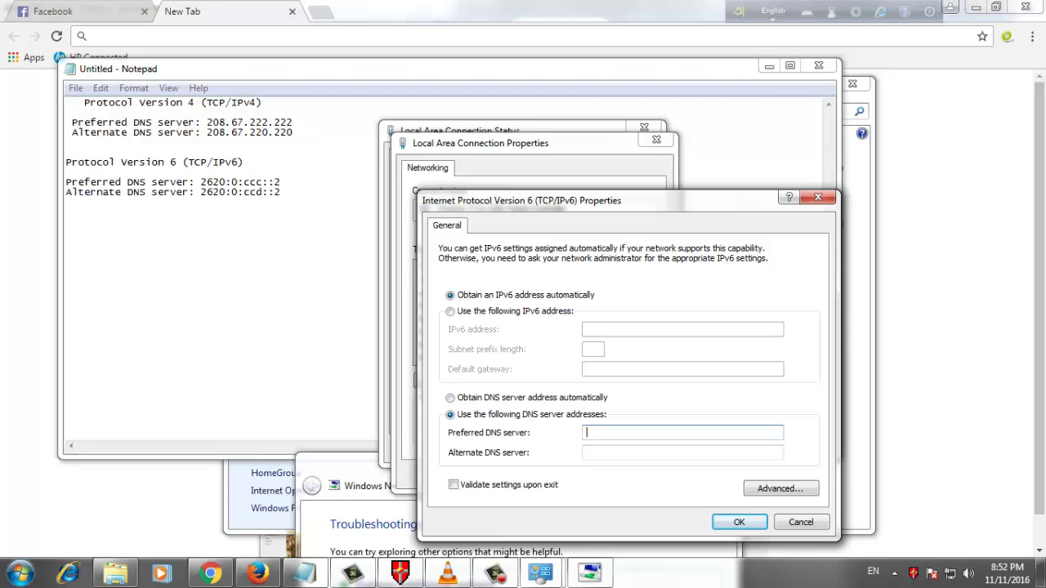
Step: Copy 2620:0:ccc::2 from the Notepad notes into the IPv6 preferred DNS server and enable validating settings upon exit
{"action": "left_click_drag", "start_coordinate": [200, 181], "coordinate": [280, 181]}
{"action": "key", "text": "ctrl+c"}
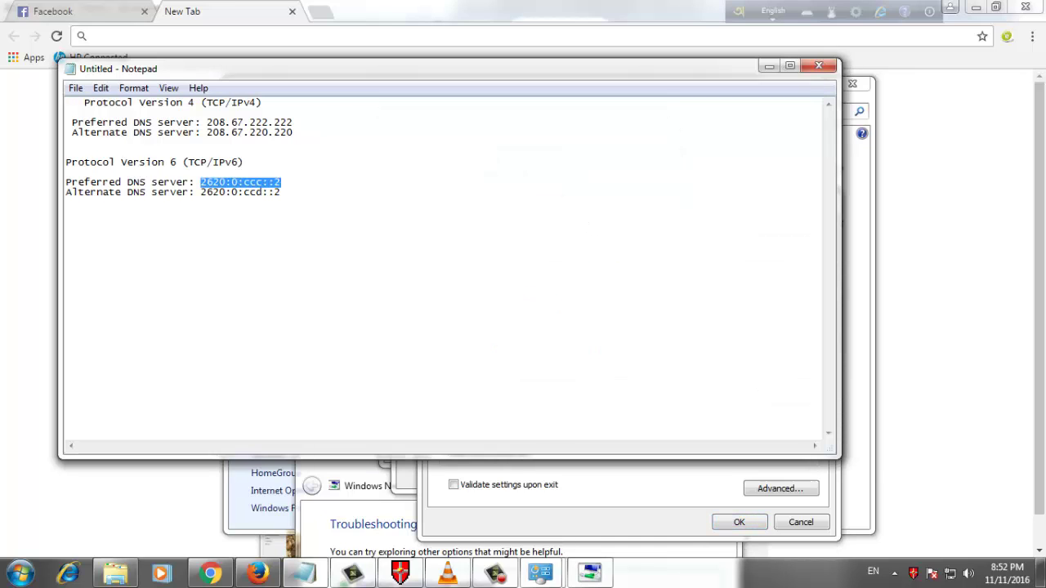
{"action": "right_click", "coordinate": [261, 181]}
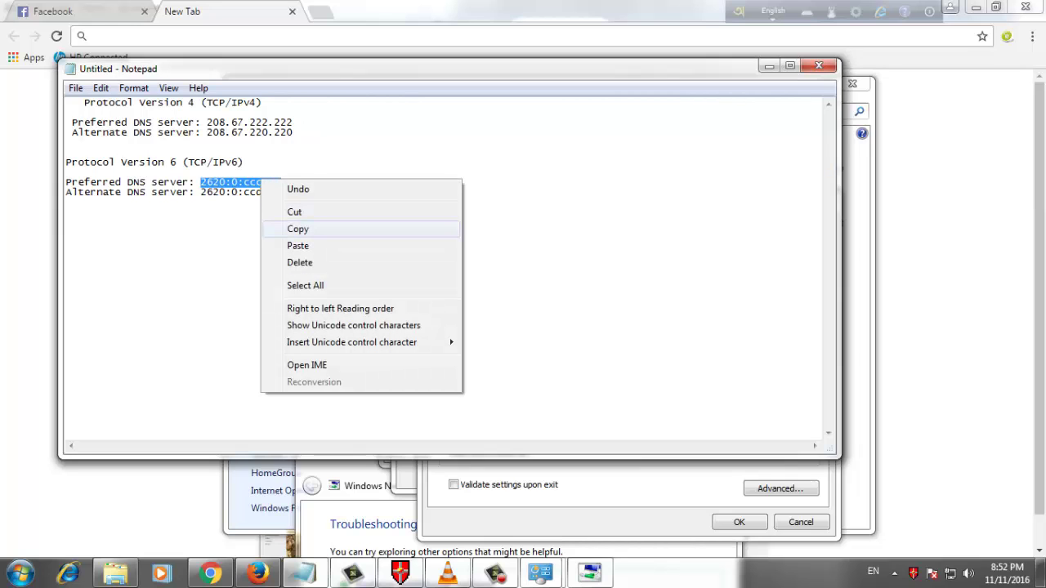
{"action": "left_click", "coordinate": [297, 229]}
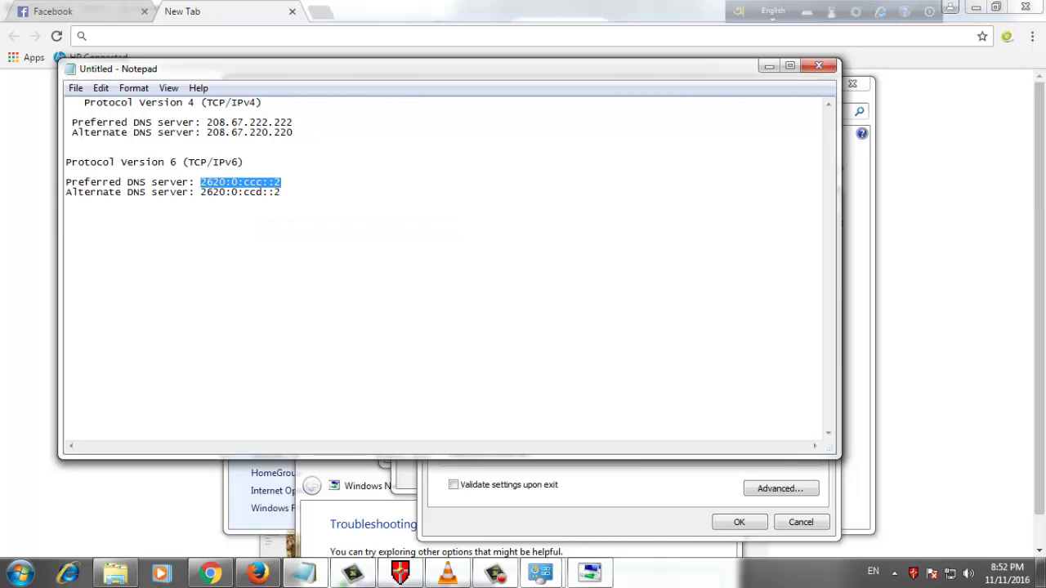
{"action": "key", "text": "alt+Tab"}
{"action": "left_click", "coordinate": [604, 433]}
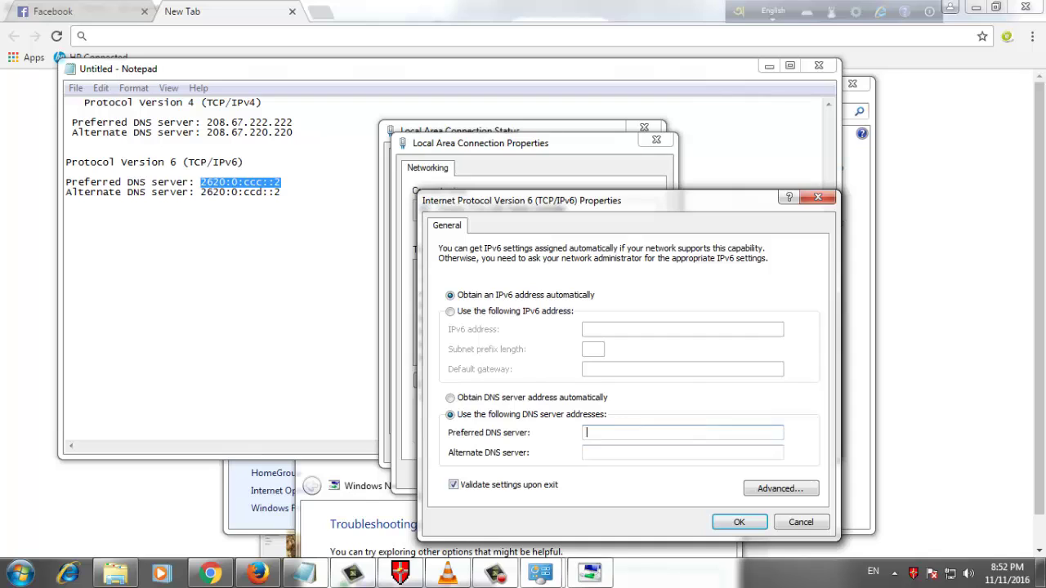
{"action": "right_click", "coordinate": [606, 435]}
{"action": "left_click", "coordinate": [643, 286]}
{"action": "left_click", "coordinate": [682, 452]}
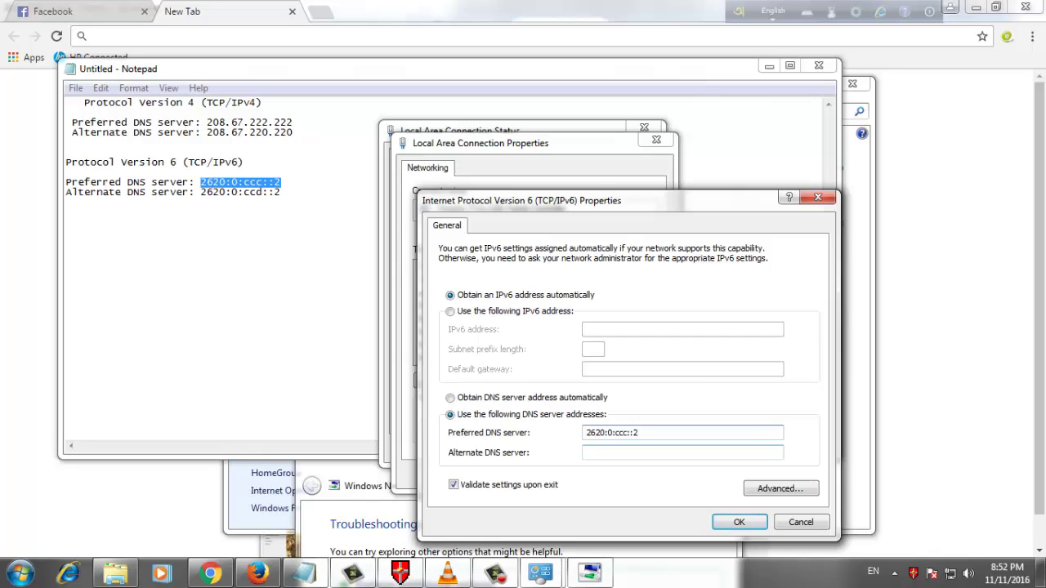
{"action": "left_click", "coordinate": [639, 433]}
Step: Copy 2620:0:ccd::2 from the Notepad notes into the IPv6 alternate DNS server
{"action": "left_click", "coordinate": [201, 192]}
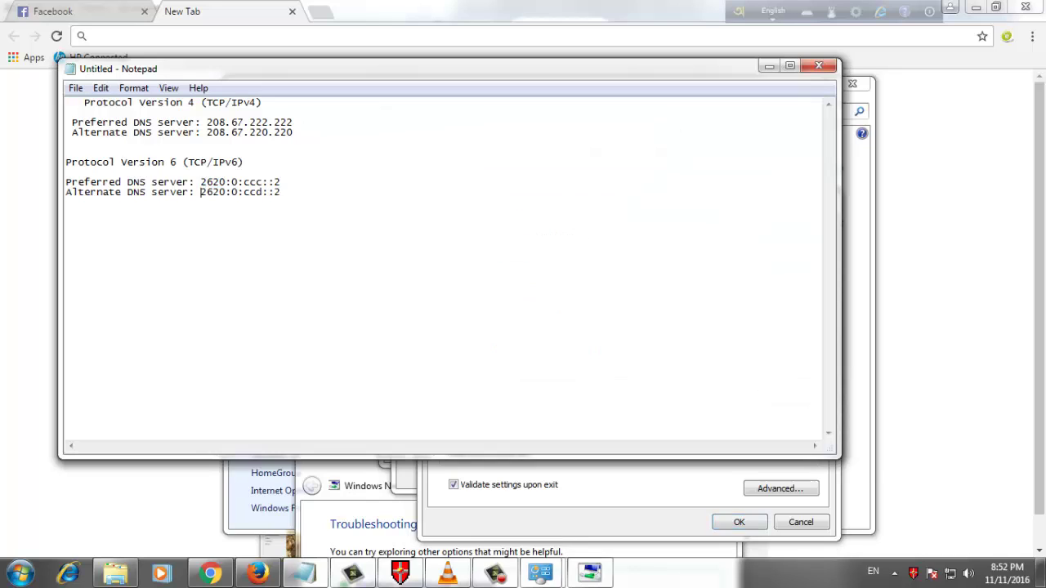
{"action": "left_click_drag", "start_coordinate": [205, 192], "coordinate": [281, 193]}
{"action": "right_click", "coordinate": [273, 193]}
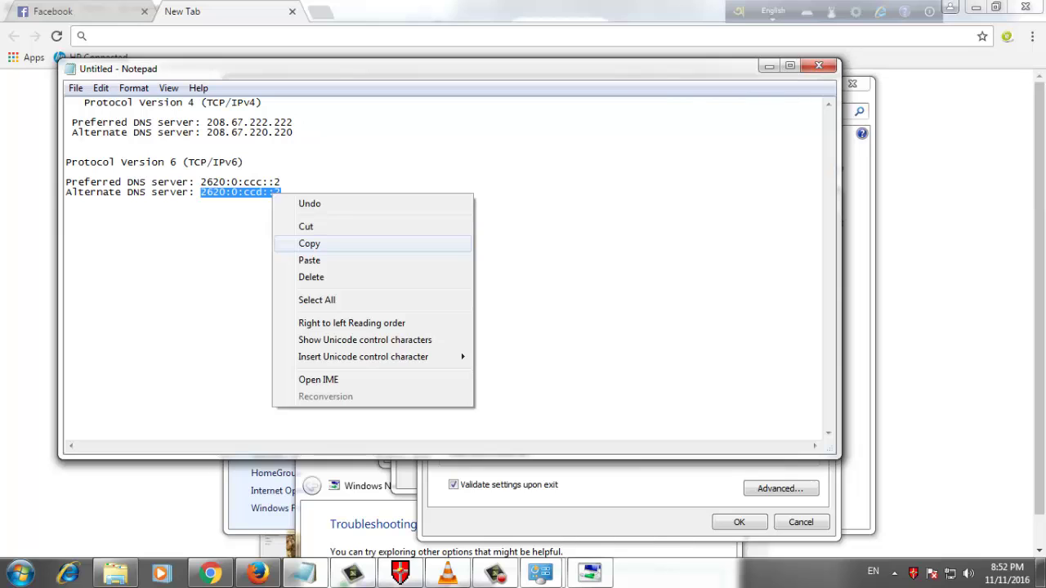
{"action": "left_click", "coordinate": [309, 244]}
{"action": "left_click", "coordinate": [613, 494]}
{"action": "left_click", "coordinate": [630, 452]}
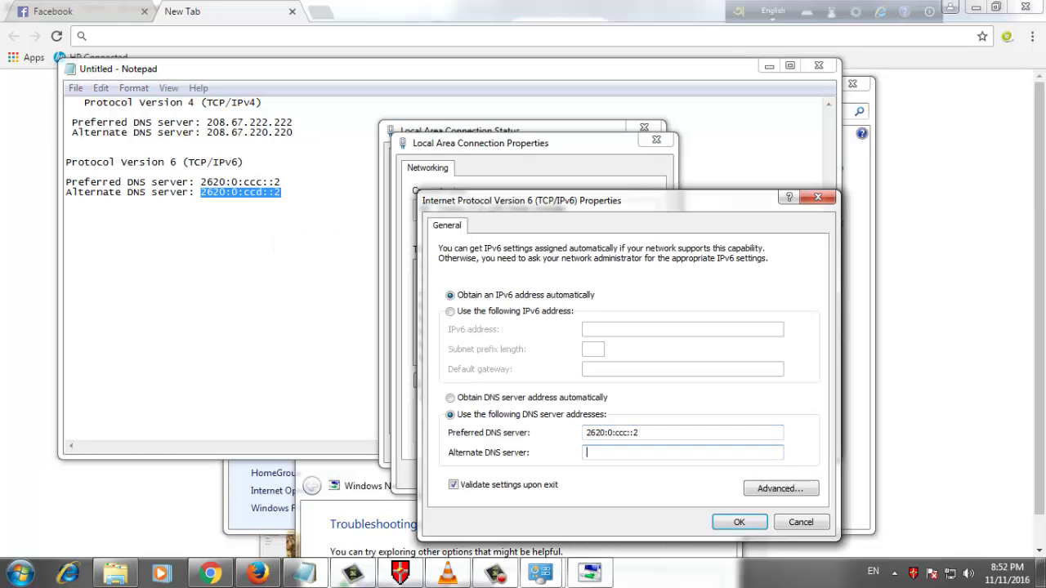
{"action": "right_click", "coordinate": [630, 451]}
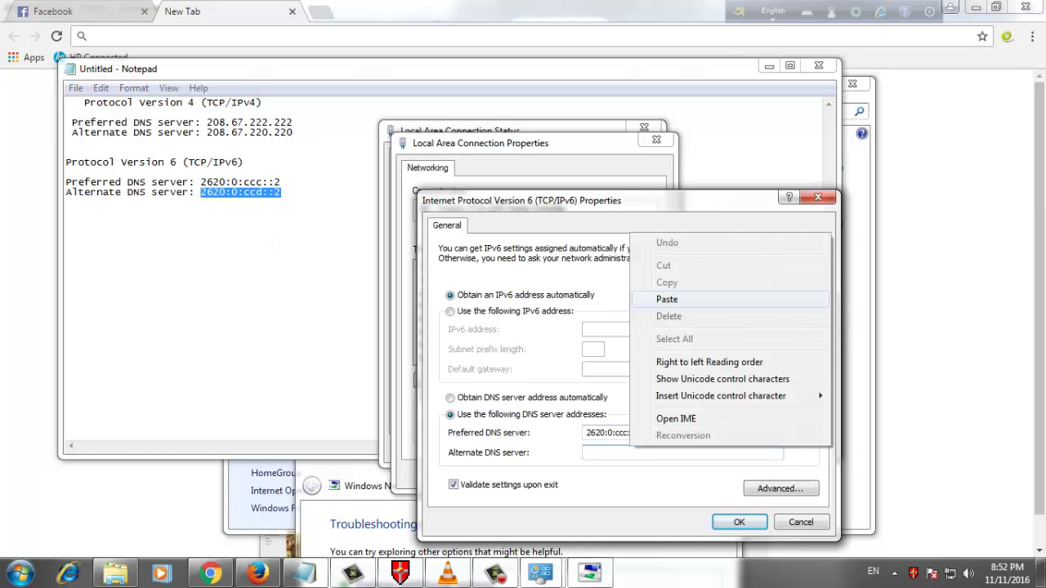
{"action": "left_click", "coordinate": [667, 299]}
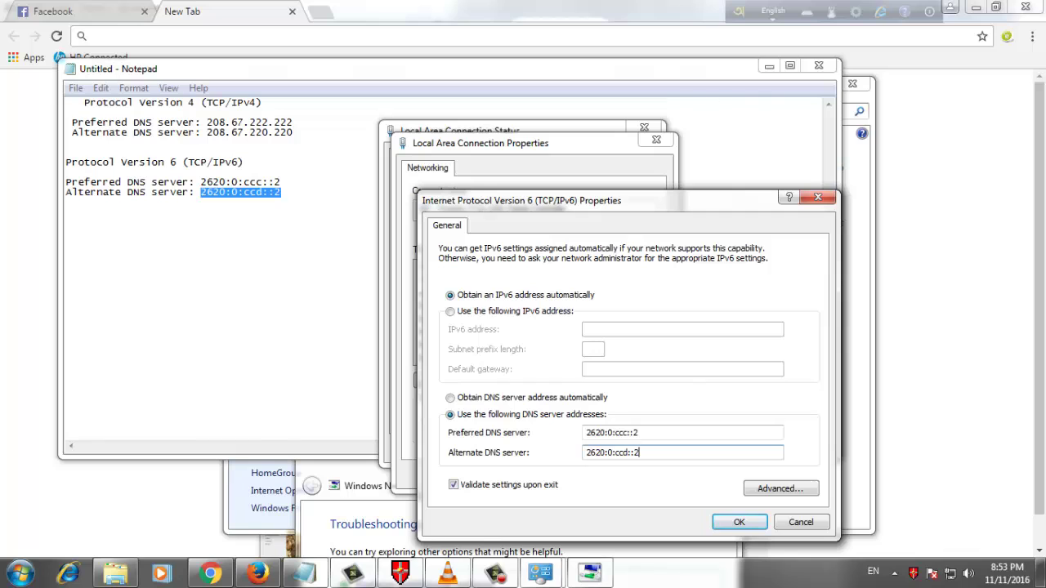
Step: Accept the IPv6 and Local Area Connection properties and close the Windows Network Diagnostics troubleshooter
{"action": "left_click", "coordinate": [738, 522]}
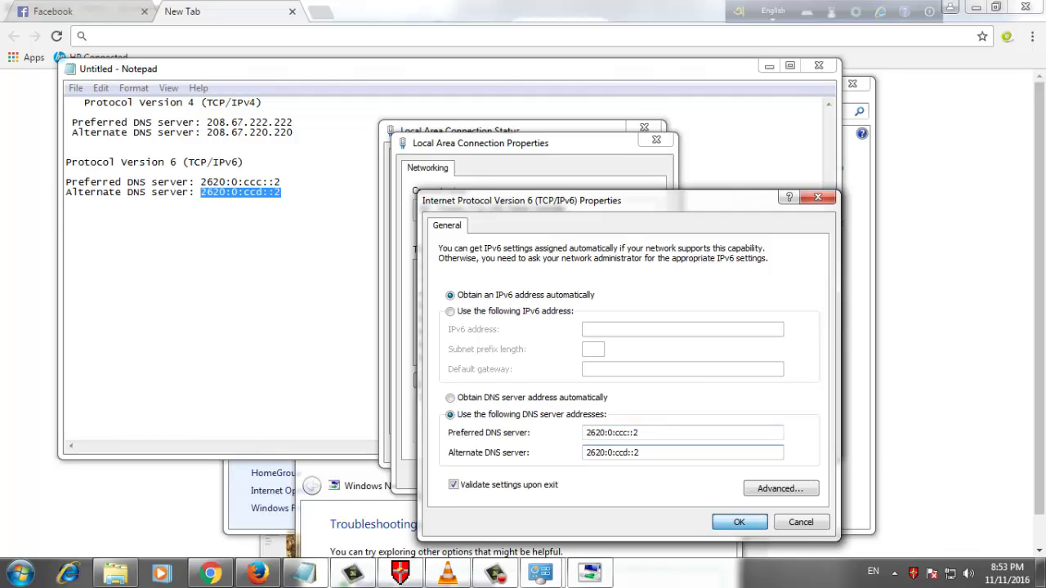
{"action": "left_click", "coordinate": [577, 474]}
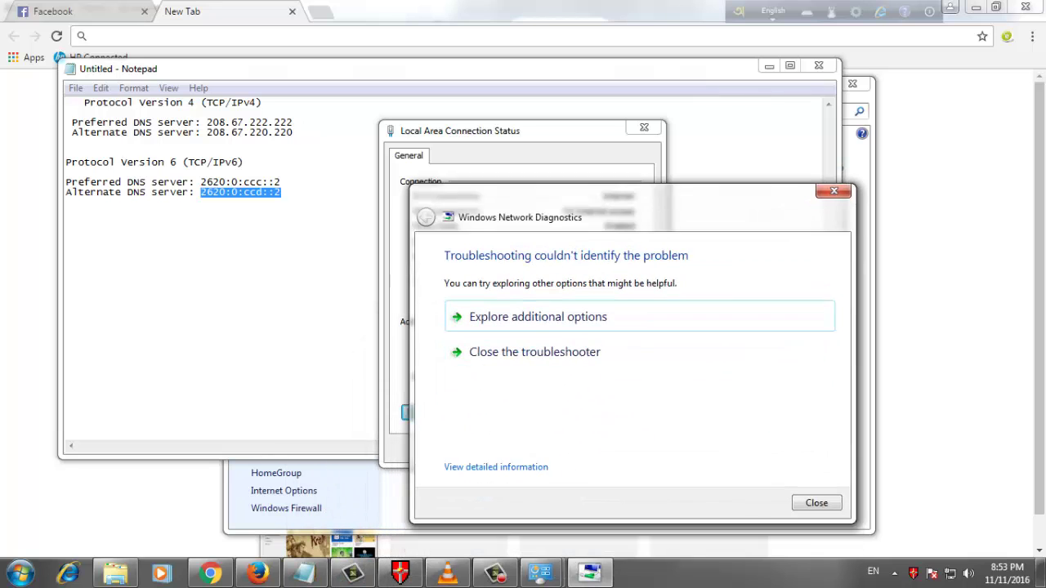
{"action": "key", "text": "Return"}
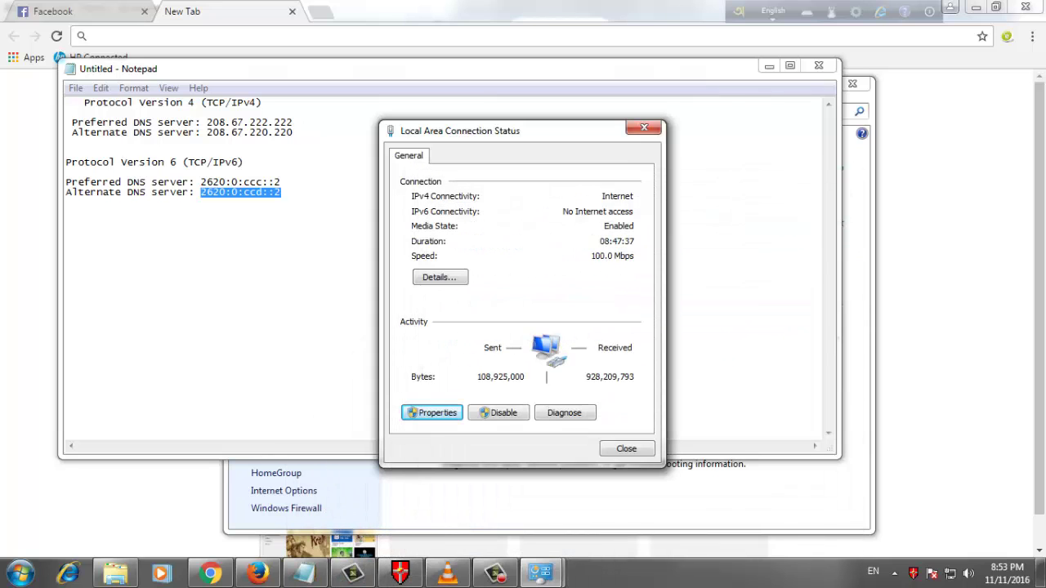
Step: Clear the desktop by closing the Local Area Connection Status and Network and Sharing Center windows and minimizing the Notepad notes
{"action": "key", "text": "Escape"}
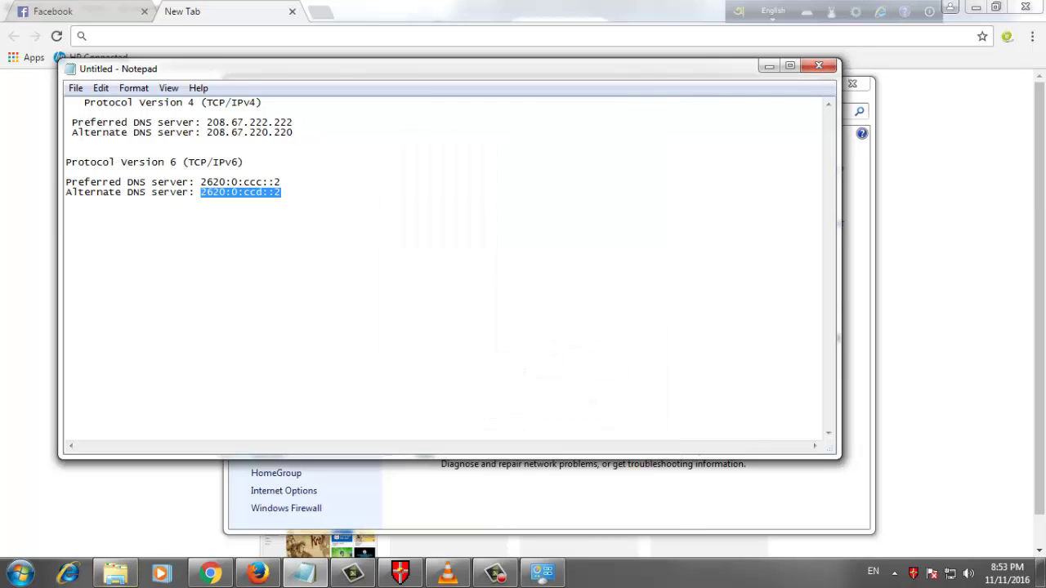
{"action": "left_click", "coordinate": [769, 65]}
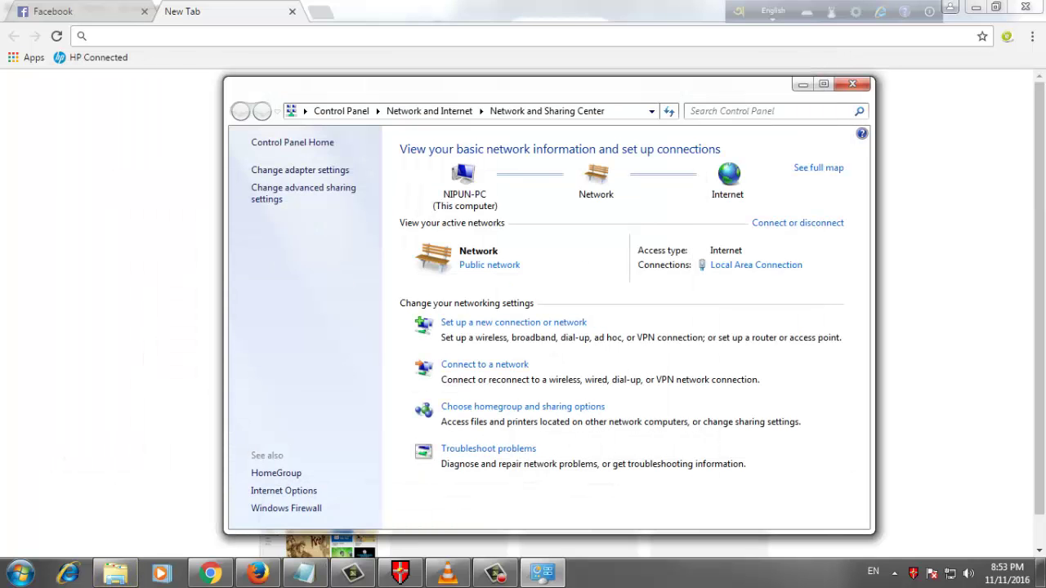
{"action": "left_click", "coordinate": [852, 84]}
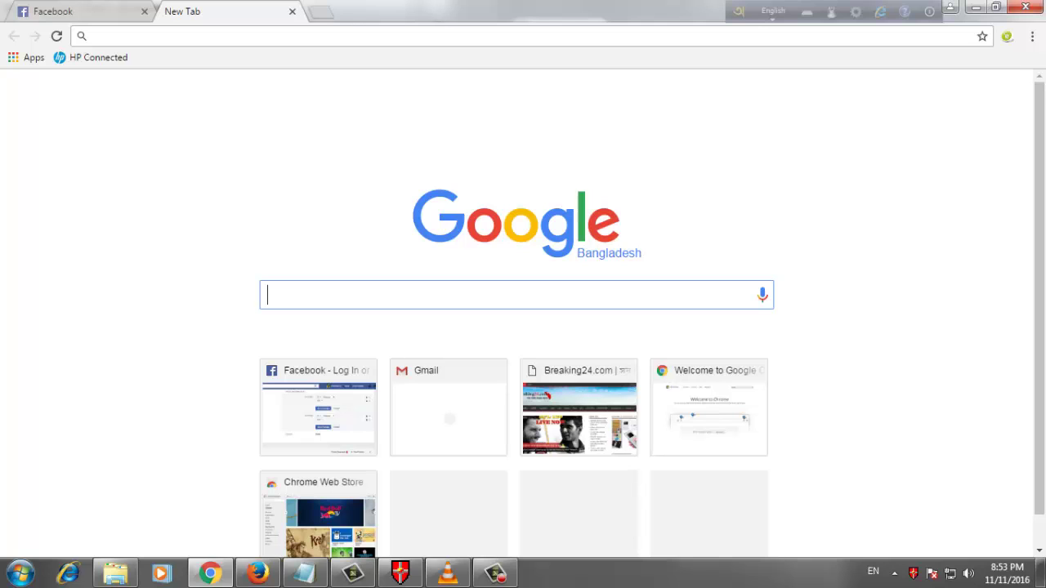
Step: Load breaking24.com in Chrome's new tab and look over its home page to test the connection
{"action": "type", "text": "breaking24.c"}
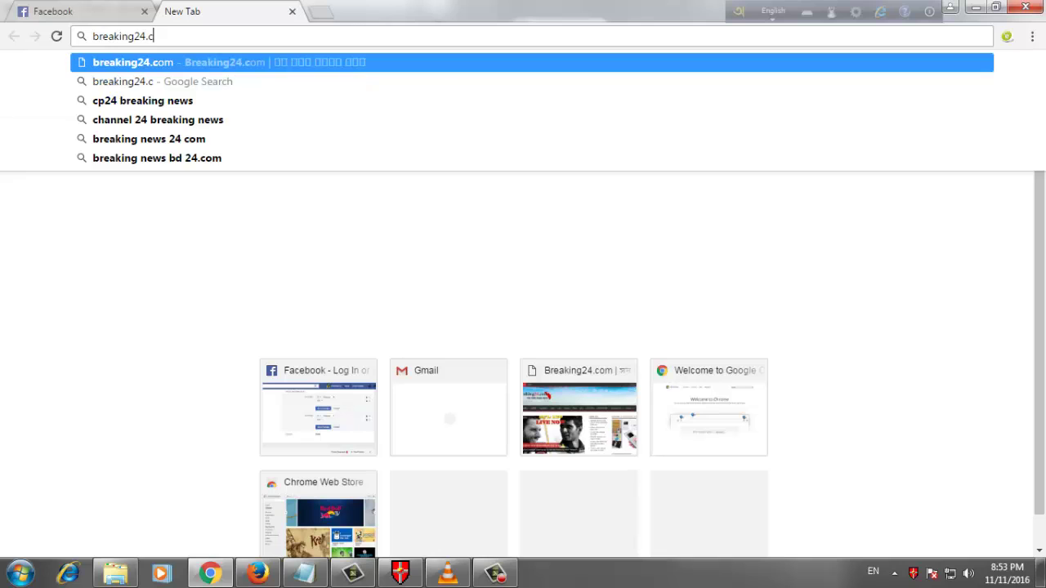
{"action": "type", "text": "o"}
{"action": "key", "text": "Return"}
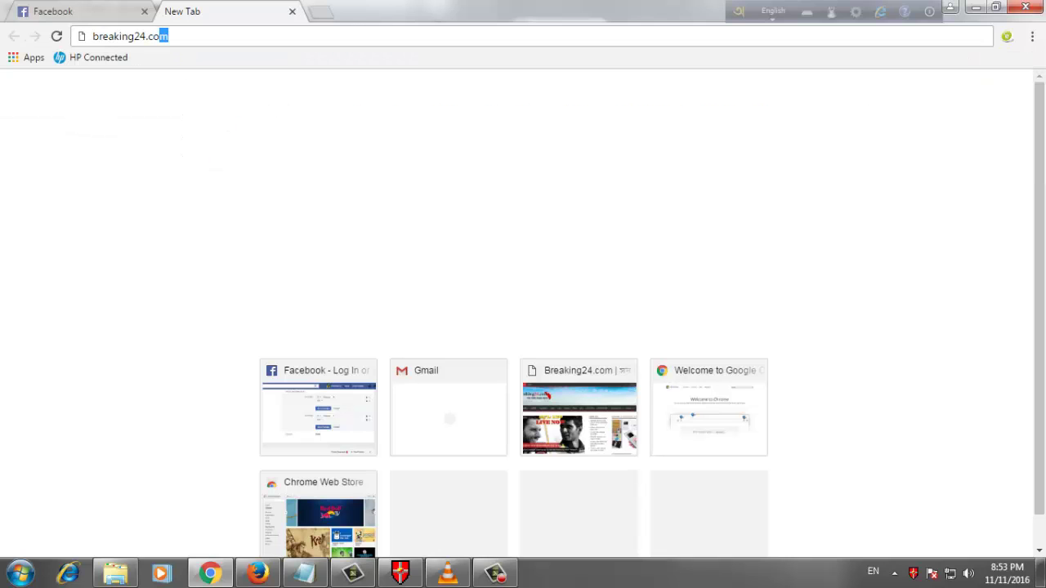
{"action": "key", "text": "Return"}
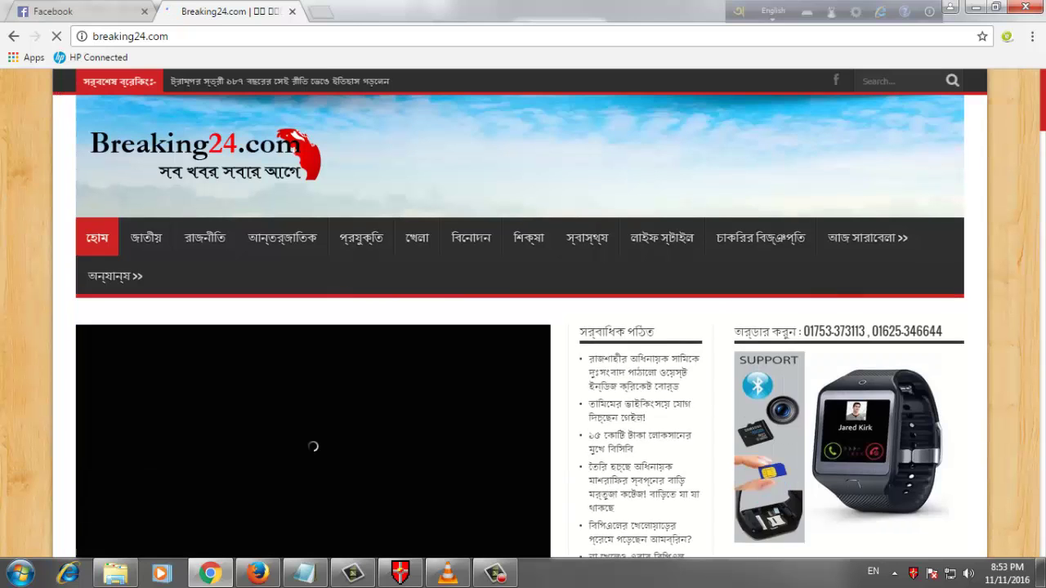
{"action": "scroll", "coordinate": [523, 314], "scroll_direction": "down", "scroll_amount": 2}
{"action": "scroll", "coordinate": [523, 315], "scroll_direction": "down", "scroll_amount": 6}
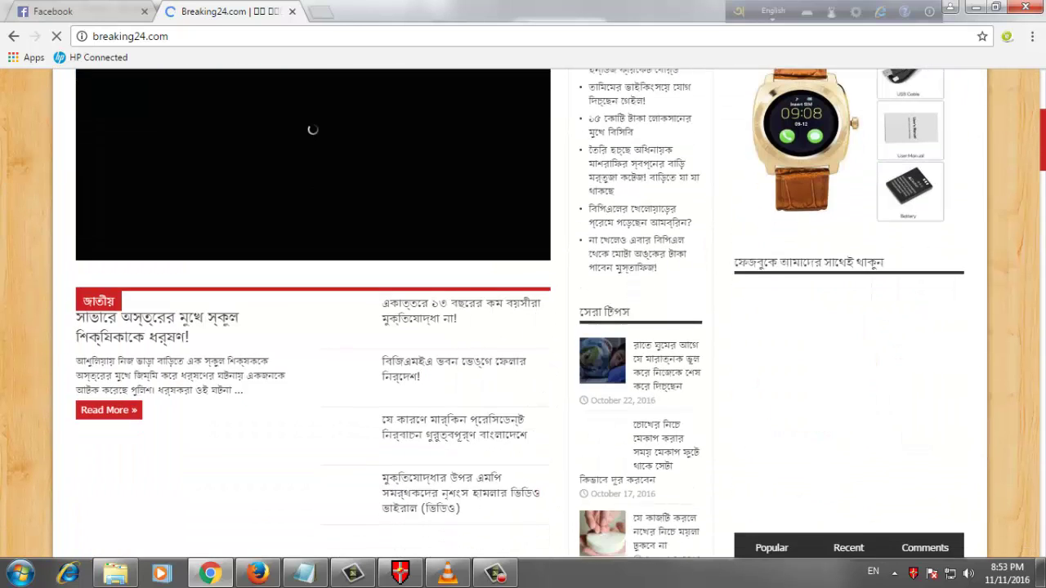
{"action": "scroll", "coordinate": [523, 314], "scroll_direction": "up", "scroll_amount": 4}
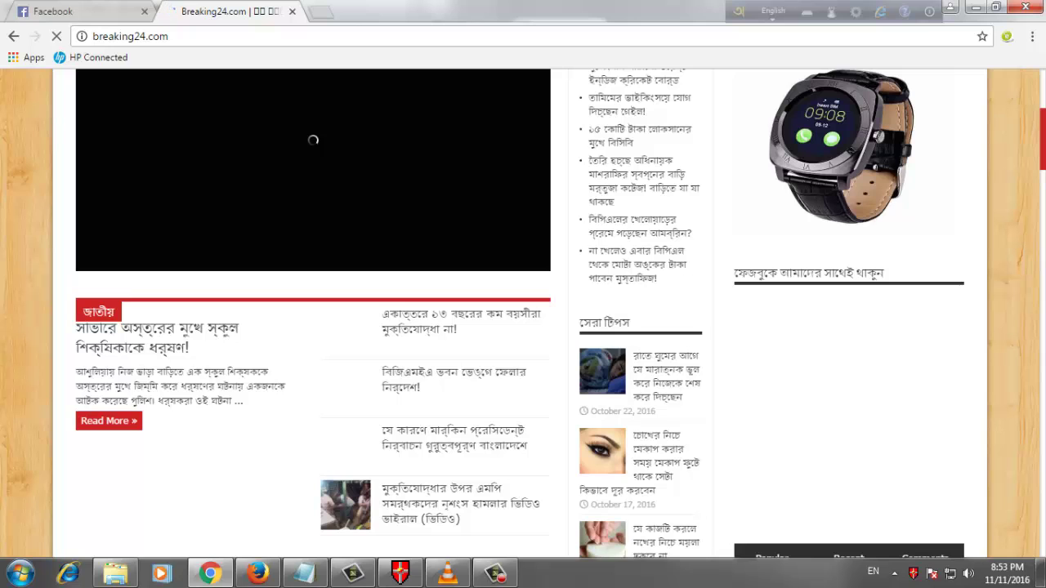
{"action": "scroll", "coordinate": [522, 314], "scroll_direction": "up", "scroll_amount": 4}
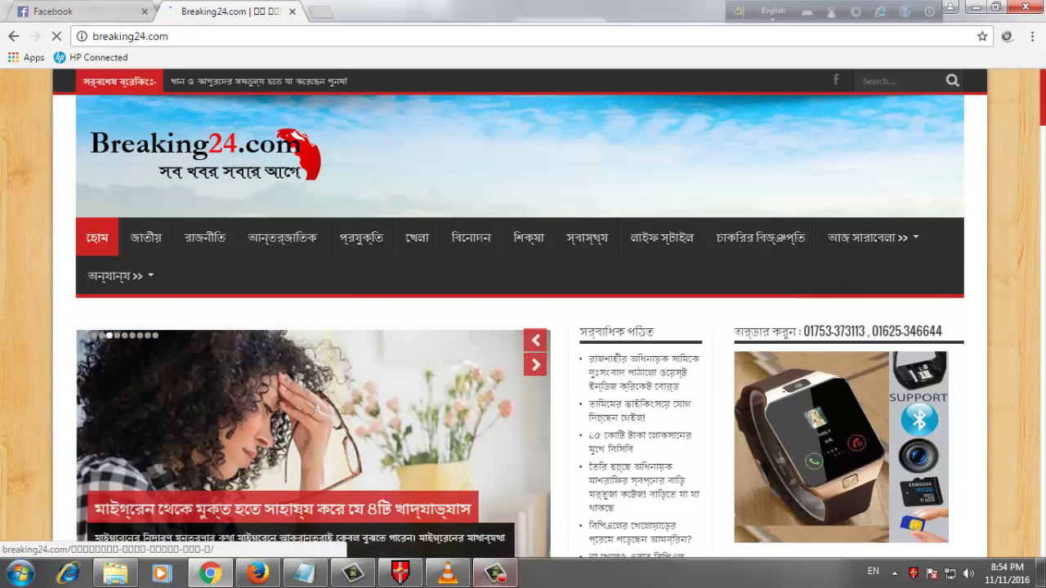
{"action": "mouse_move", "coordinate": [495, 573]}
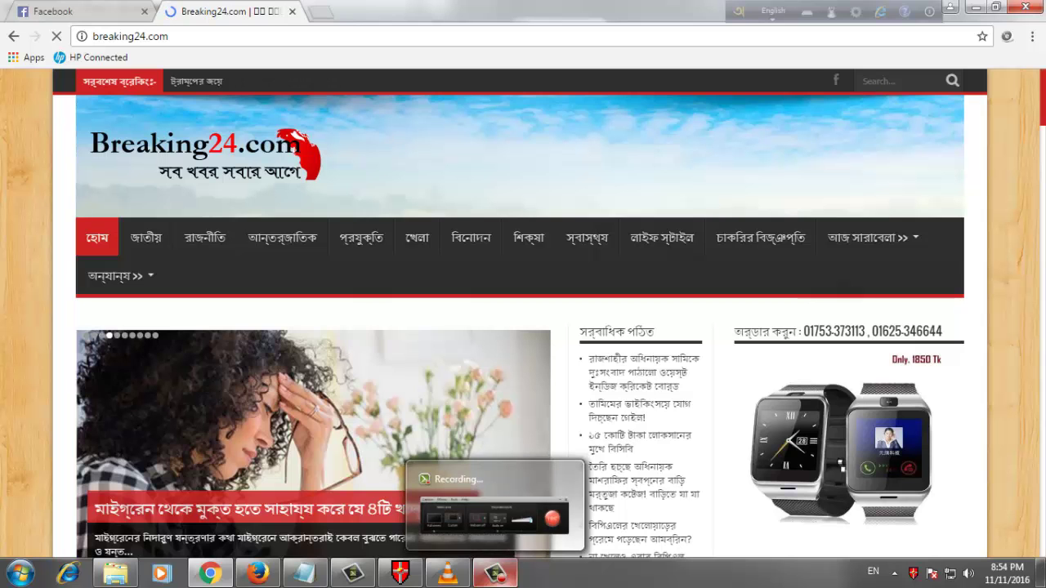